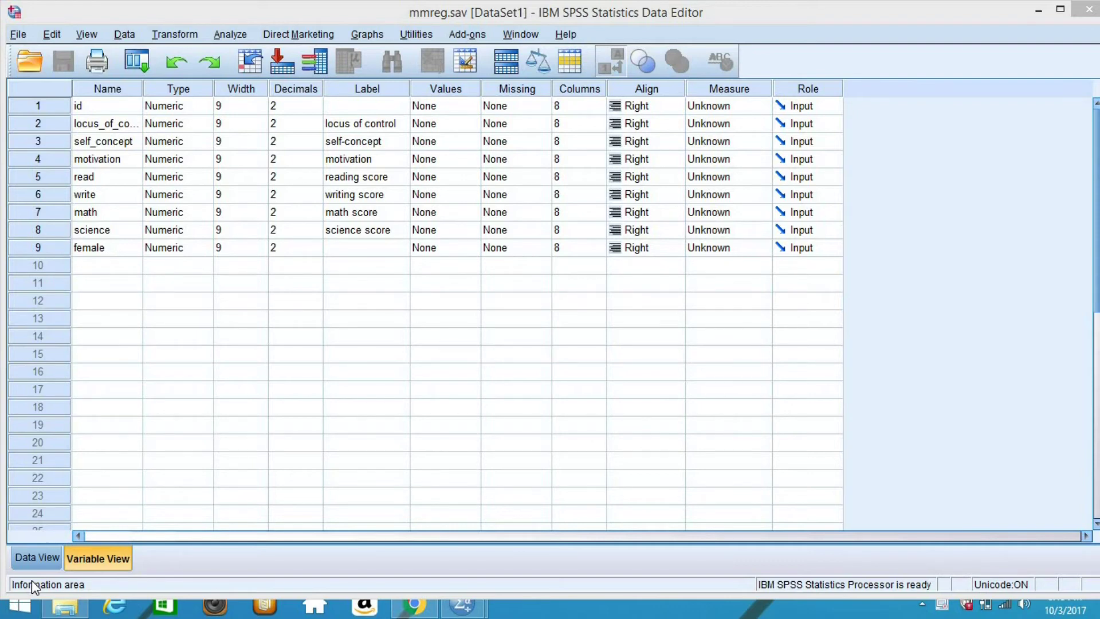
Check Data View, then review the variable definitions from locus_of_control through female in Variable View
click(39, 564)
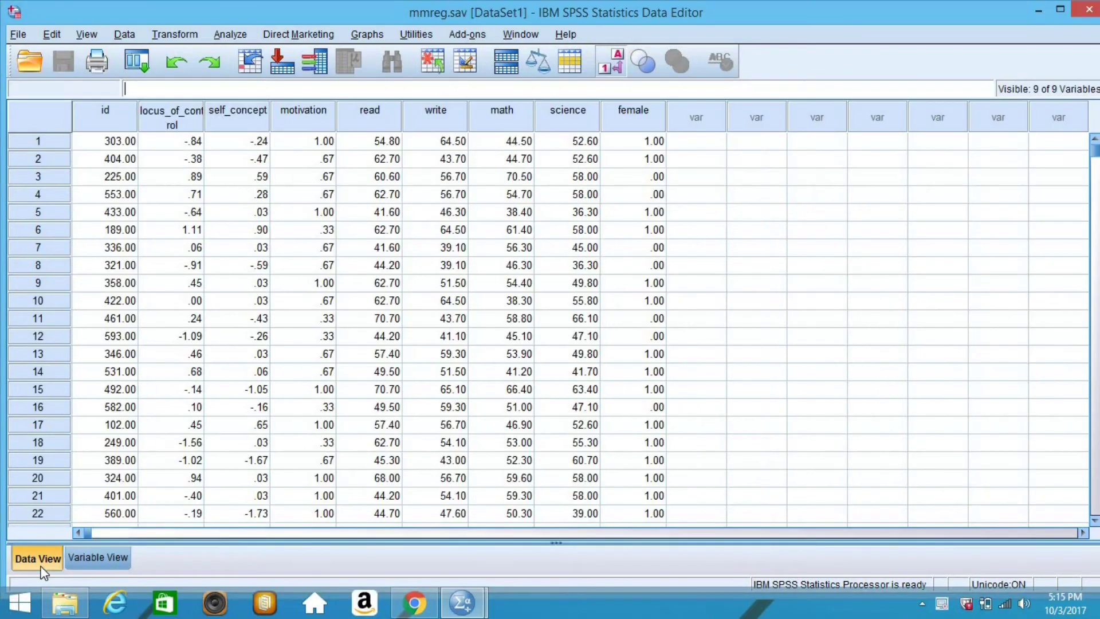
click(92, 558)
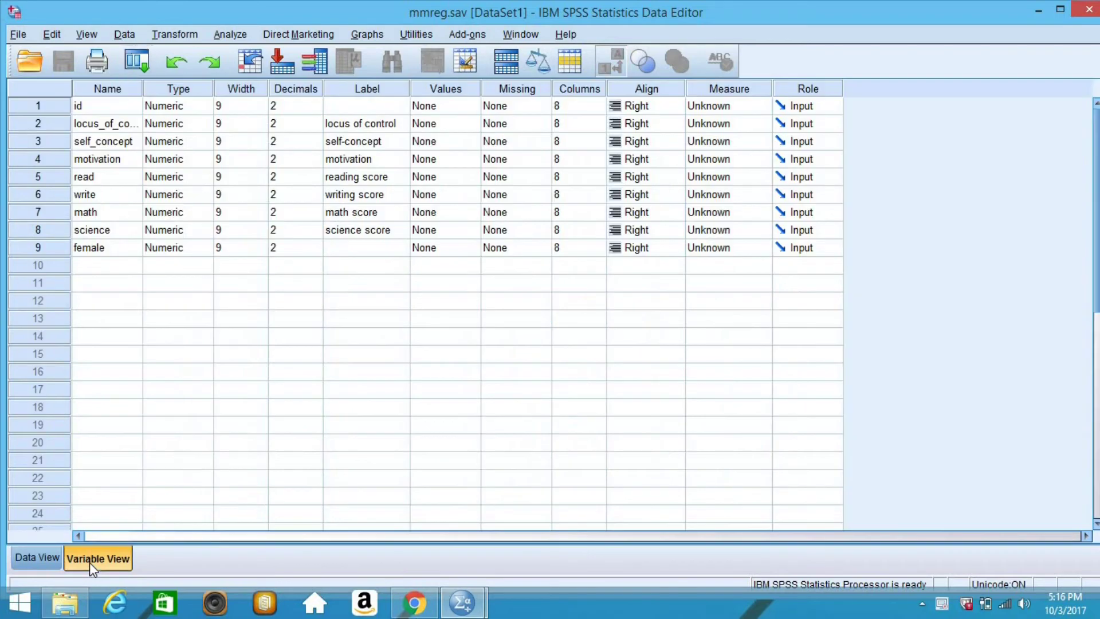
click(119, 125)
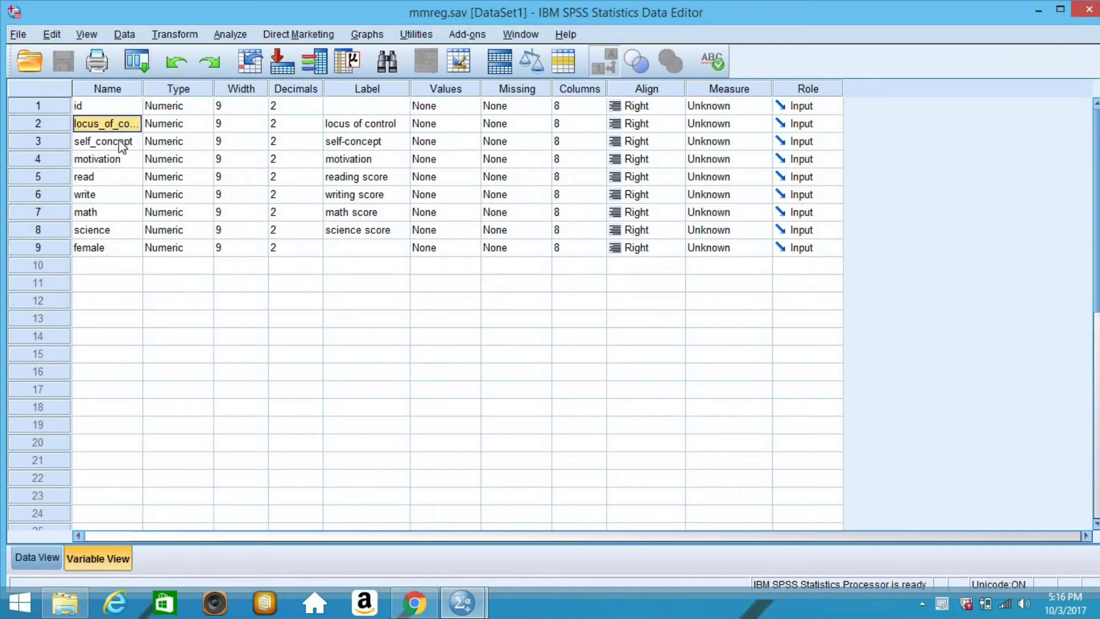
click(118, 140)
click(113, 161)
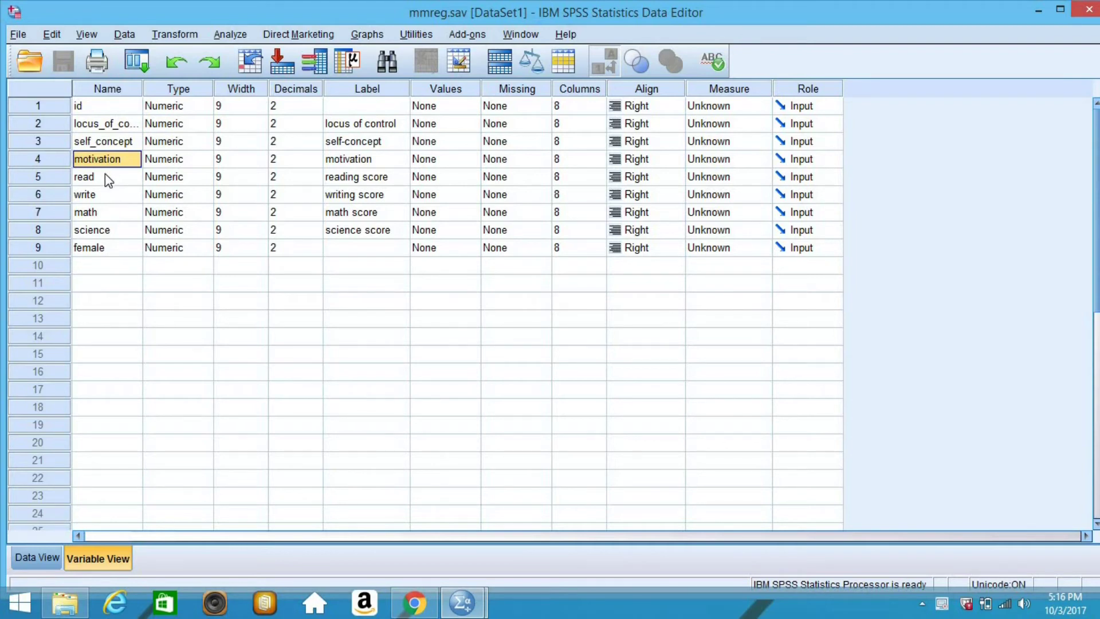
click(106, 180)
click(109, 196)
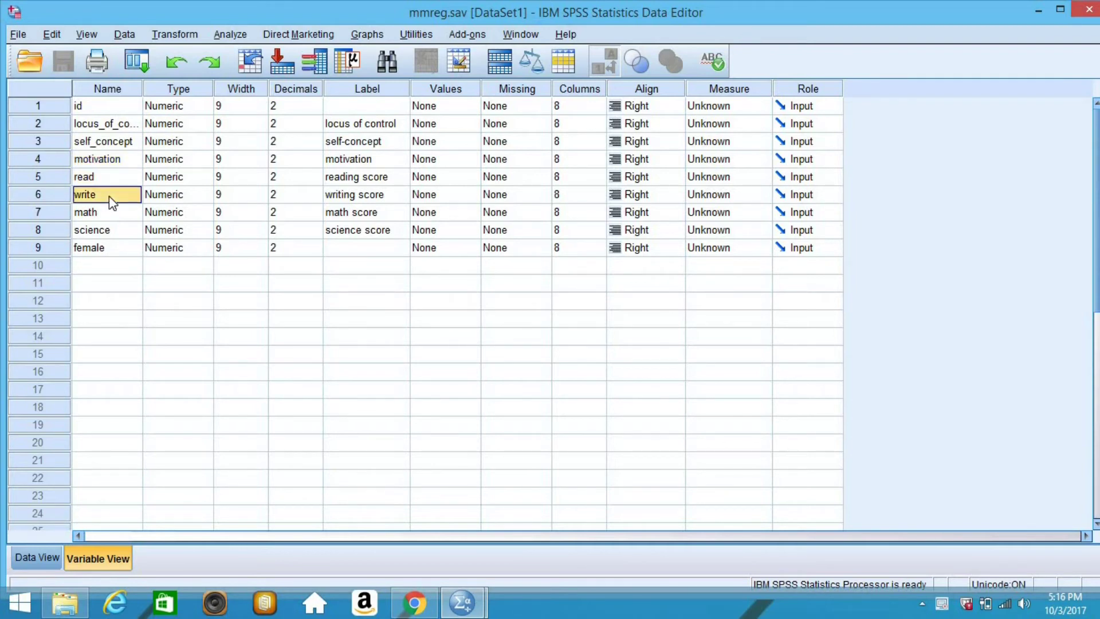
click(106, 217)
click(108, 228)
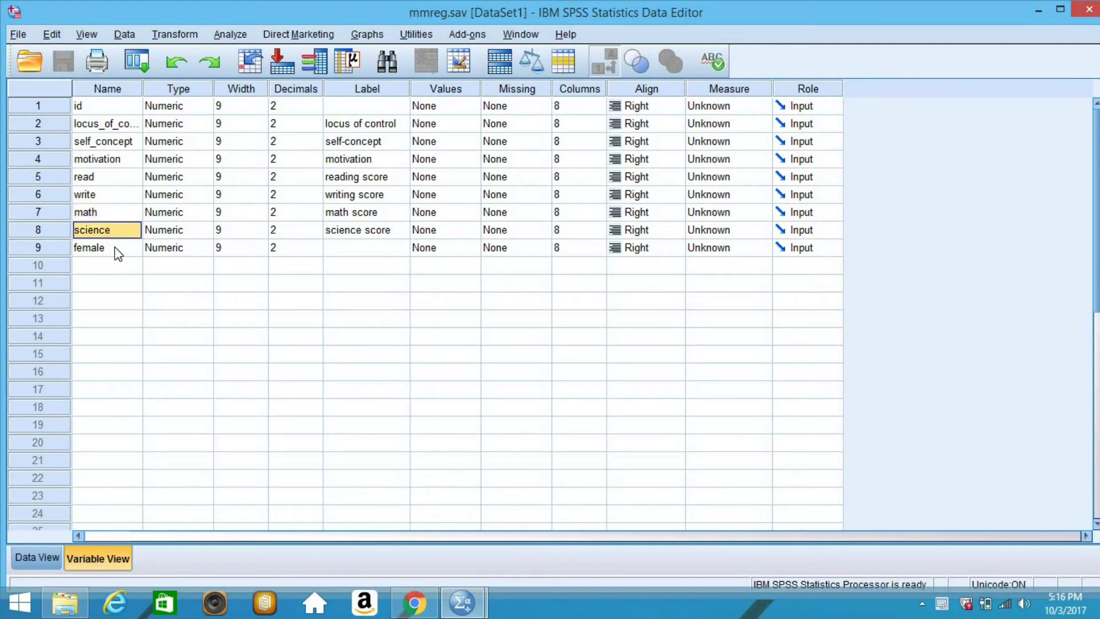
click(118, 250)
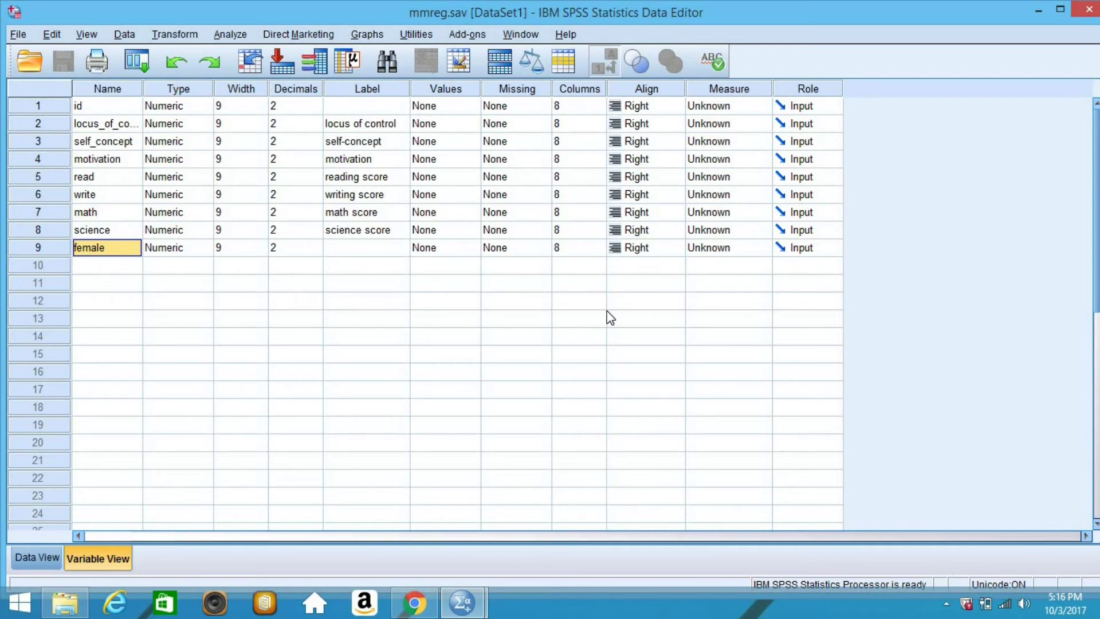
Open a new blank Syntax Editor and type MANOVA as the first command
click(19, 35)
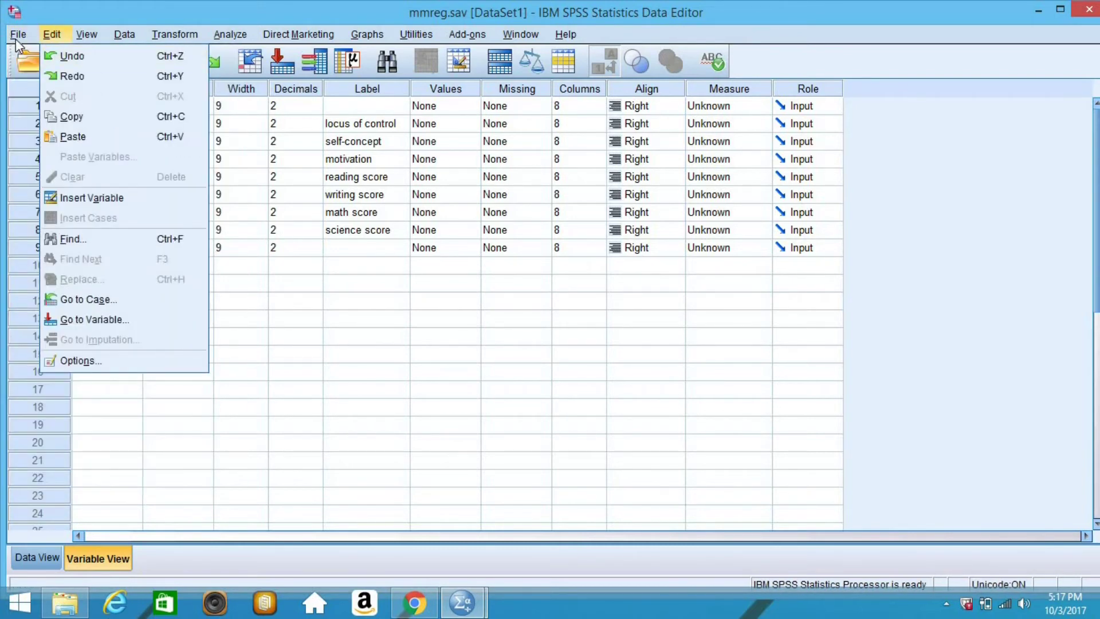
mouse_move(66, 56)
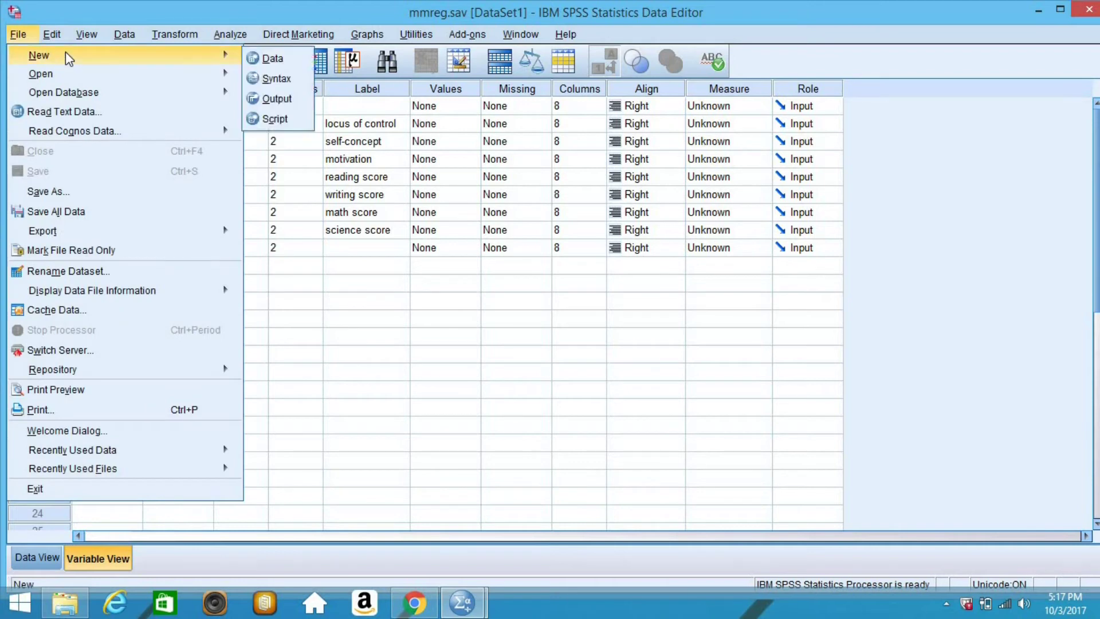
click(279, 82)
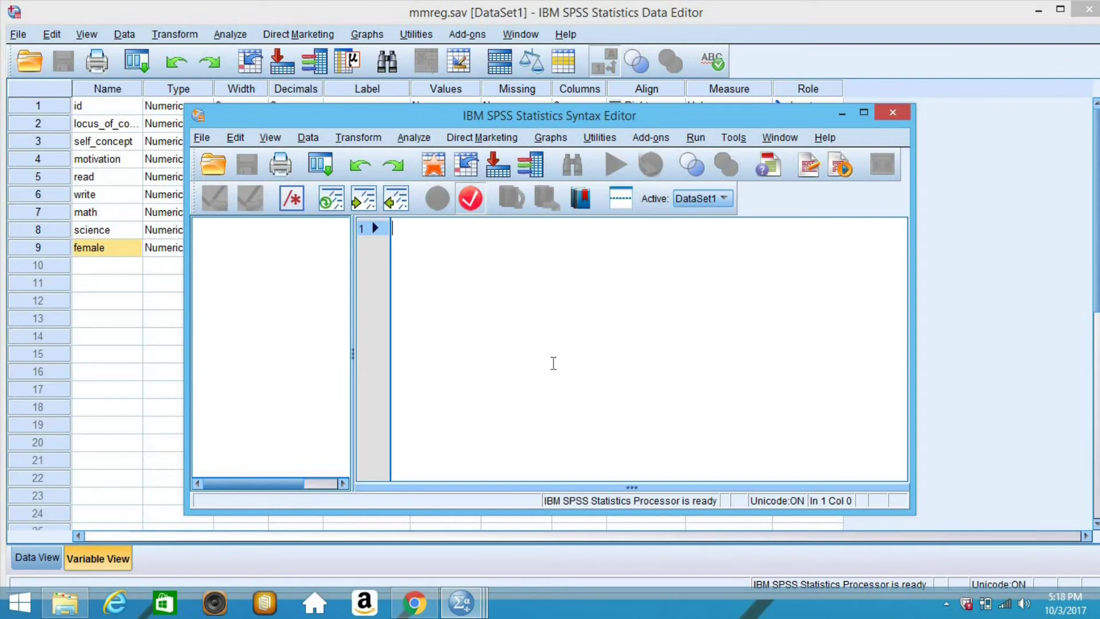
text(MANOVA)
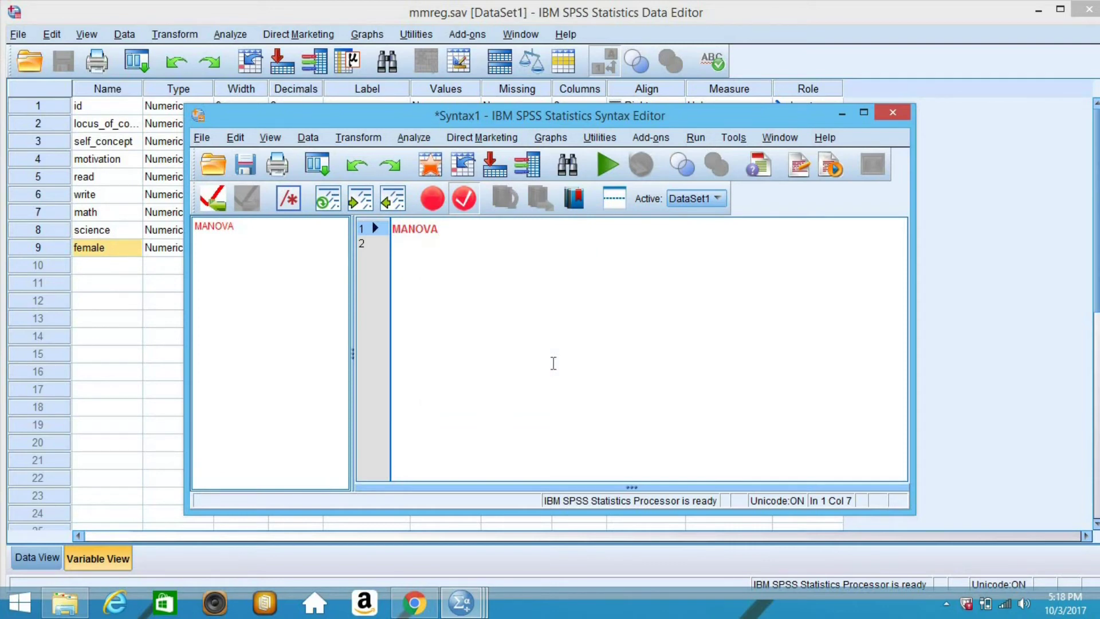
Complete line 1: MANOVA locus_of_control self_concept motivation WITH read write math science female
text(locus)
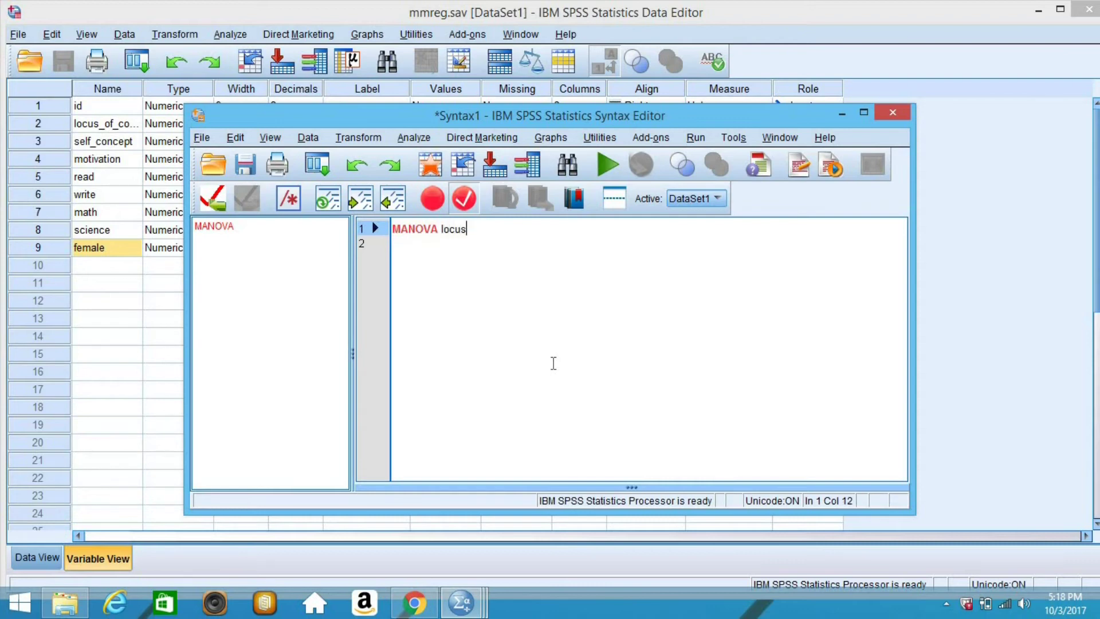
text(_of_control self_concept)
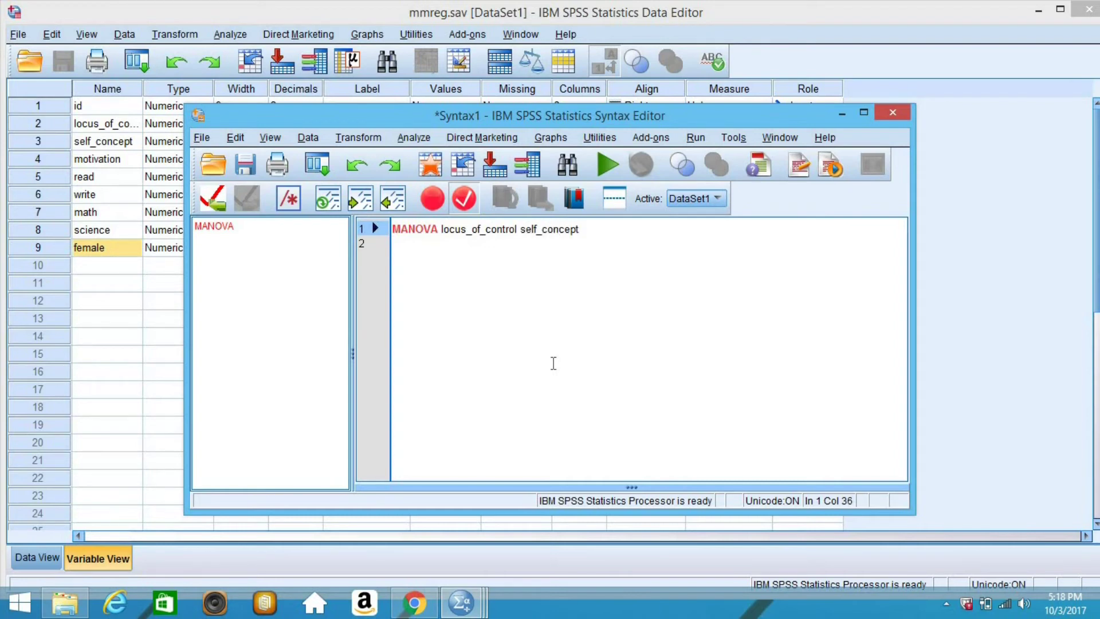
text( motivation WITH re)
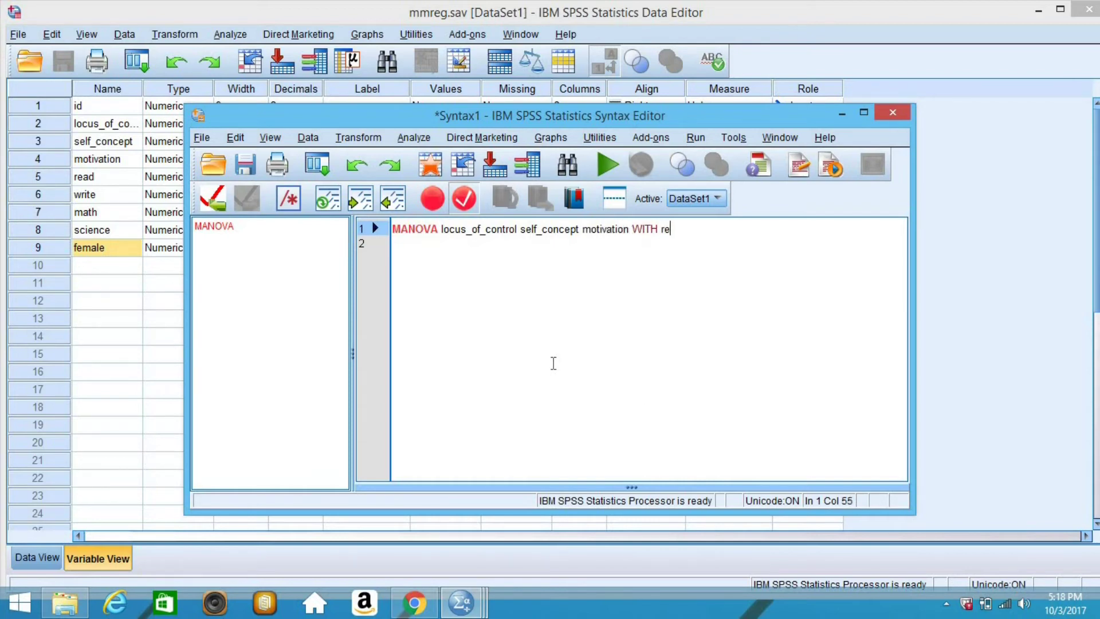
text(ad write  math sch)
key(BackSpace)
text(ie)
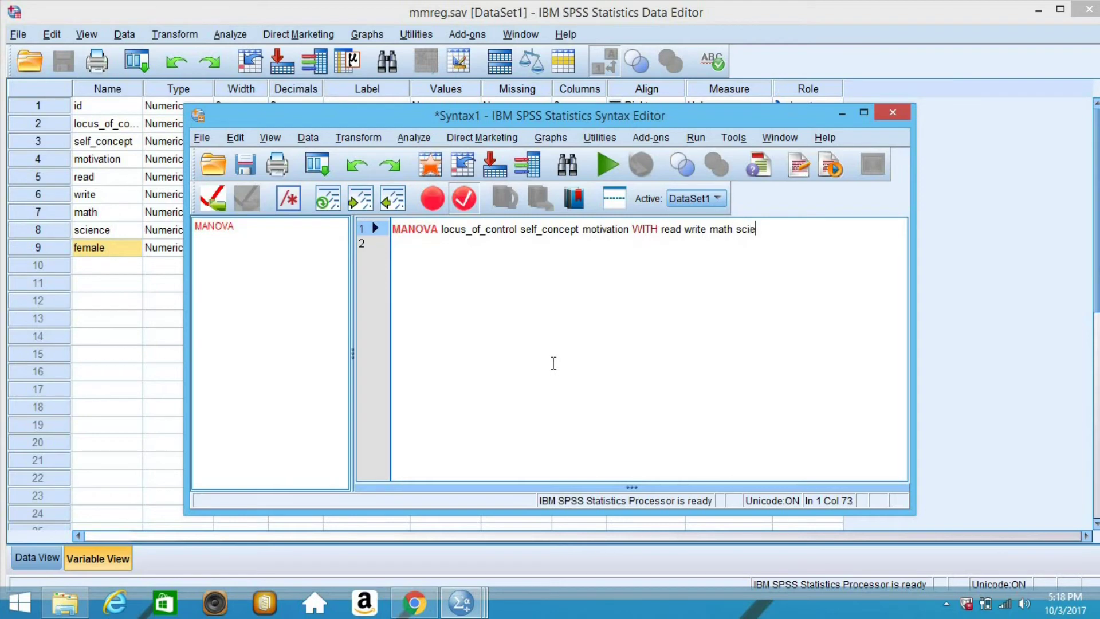
text(nce female)
key(Return)
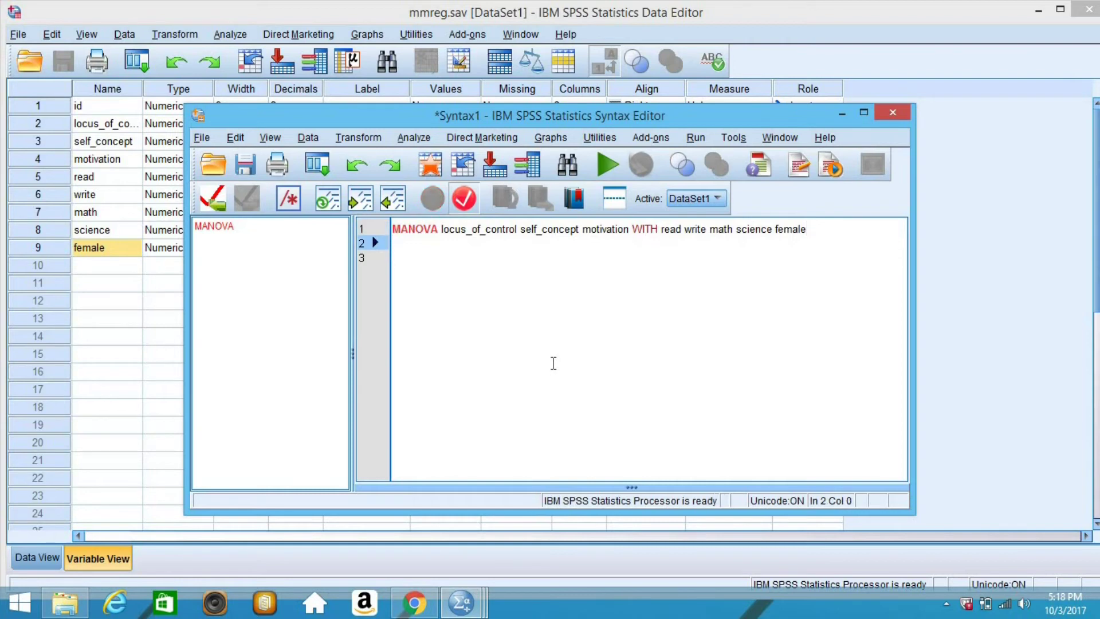
Add /DISCRIM all alpha(1) as line 2 and begin line 3 with /PRINT = signif
text(/d)
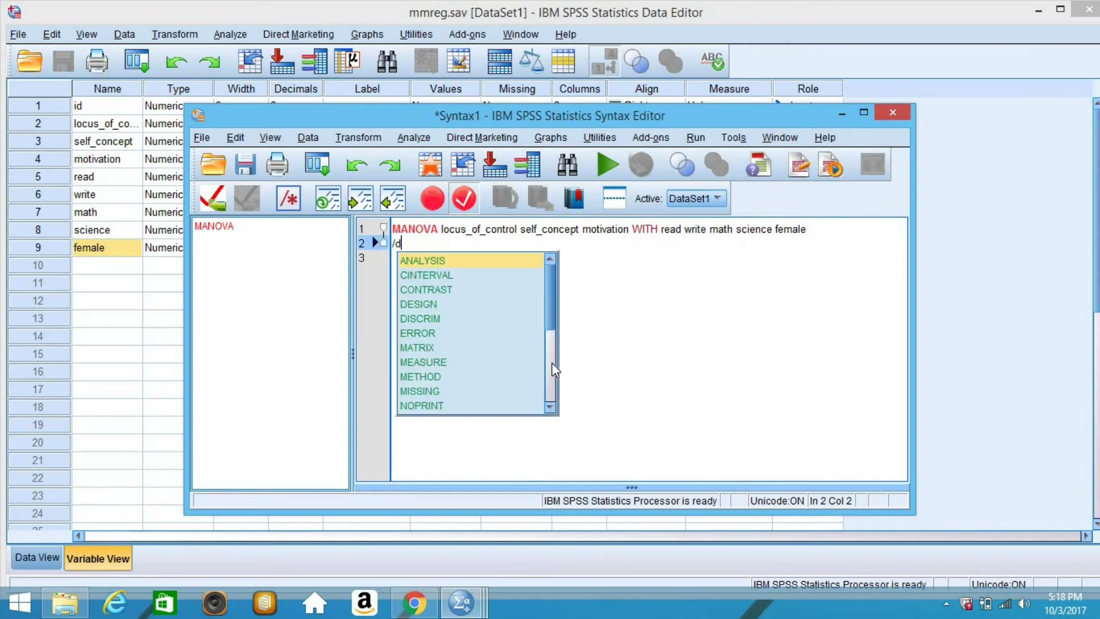
text(iscri)
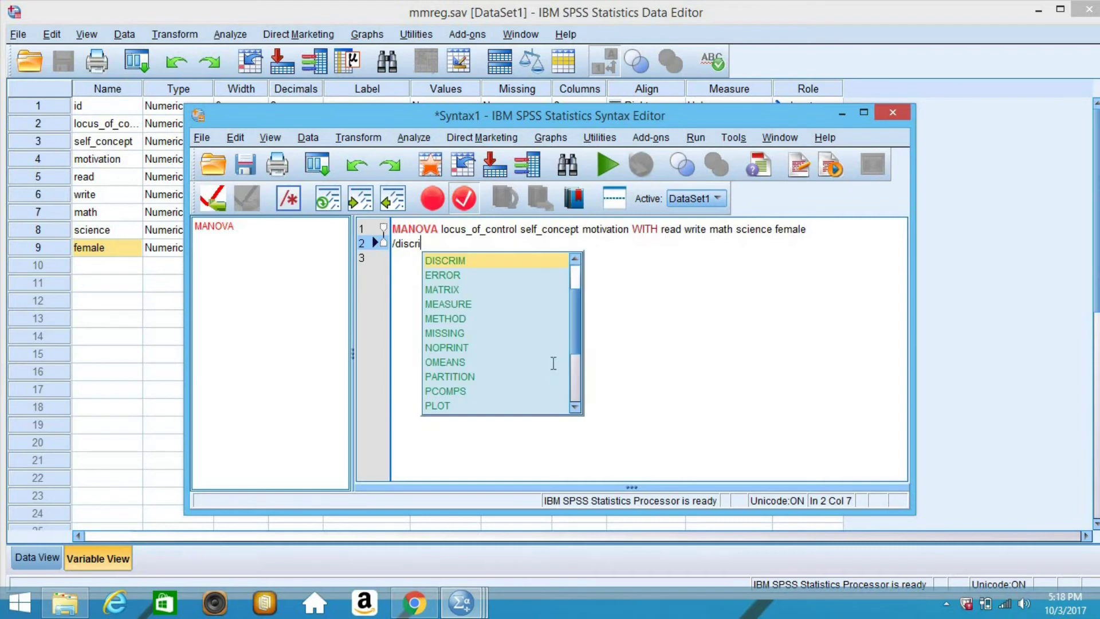
key(Return)
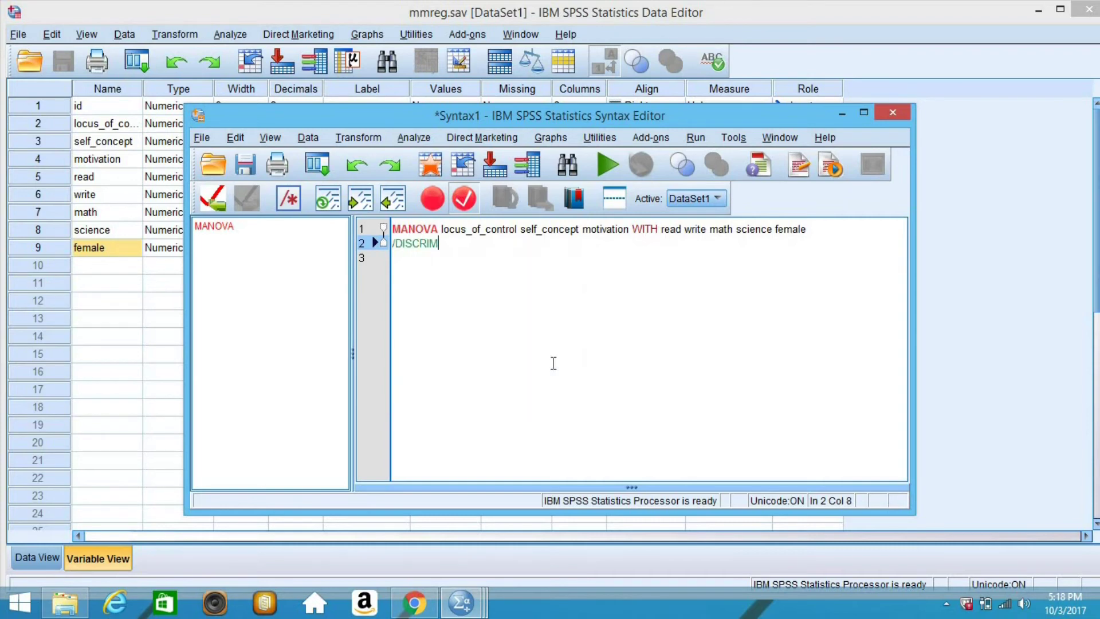
text(all alph)
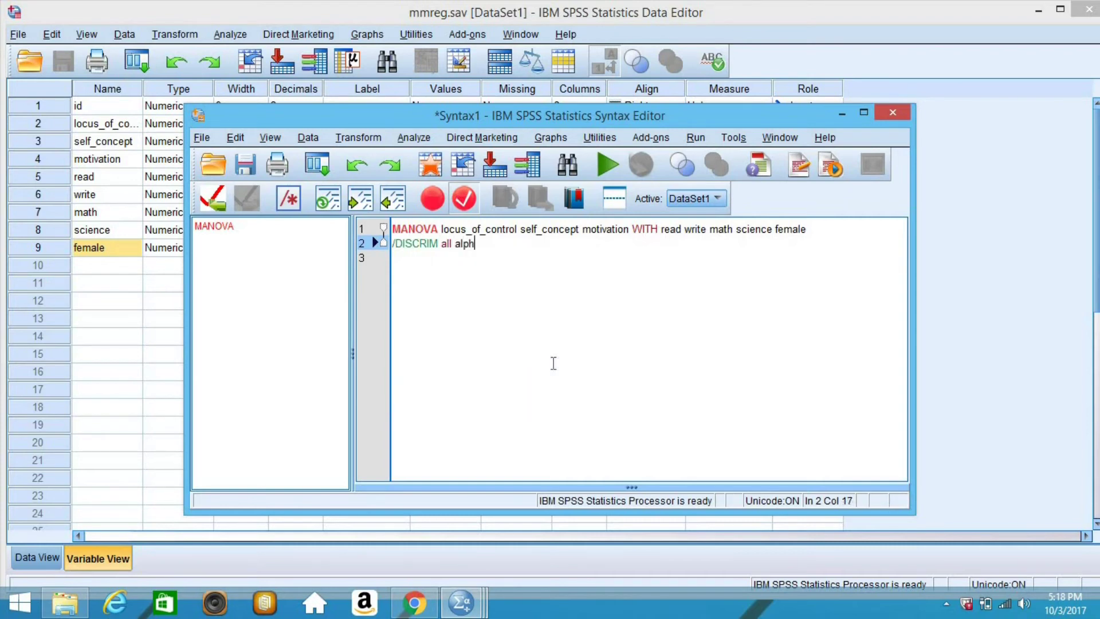
text(a(1))
key(Return)
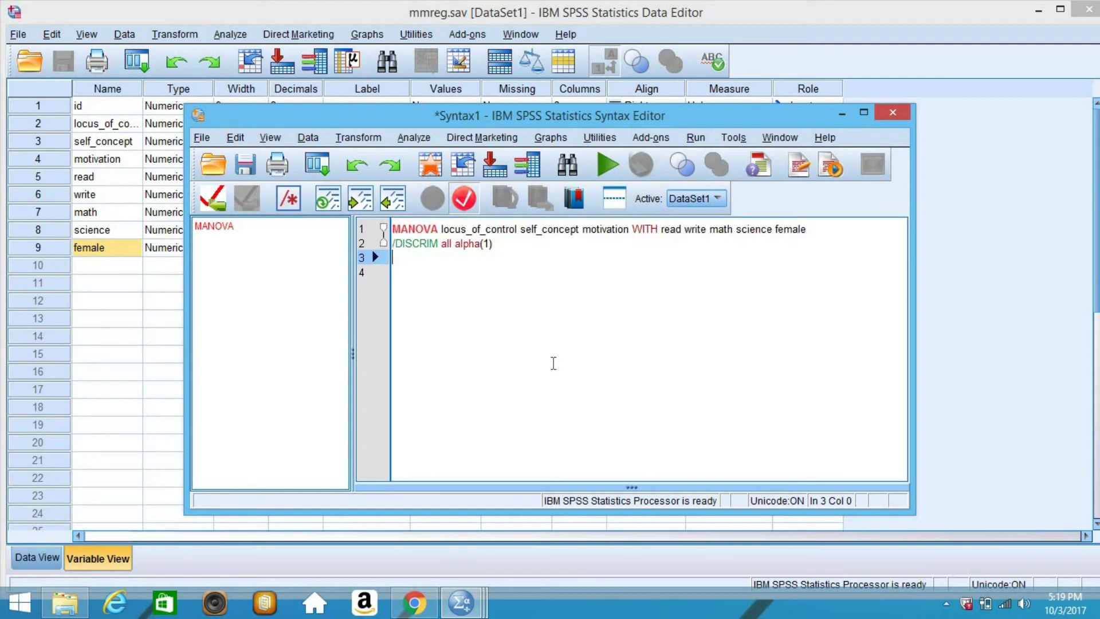
text(/PRINT)
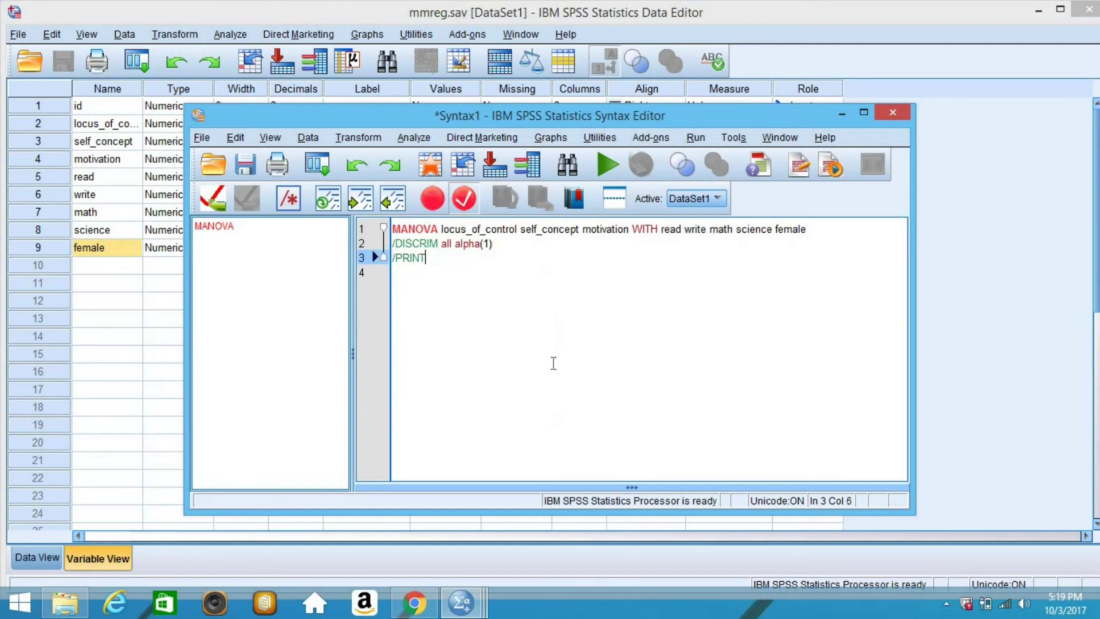
text( = signif)
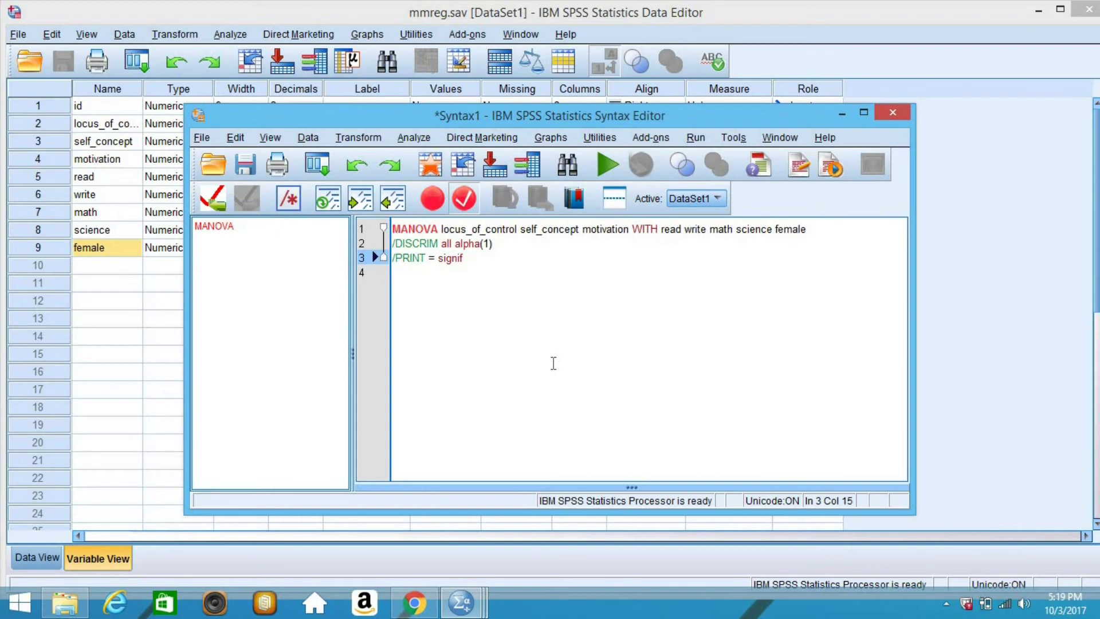
Change line 3 to /PRINT = SIGNIF(eigen dim), then select all three lines and try running them
key(BackSpace)
key(BackSpace)
key(BackSpace)
key(BackSpace)
key(BackSpace)
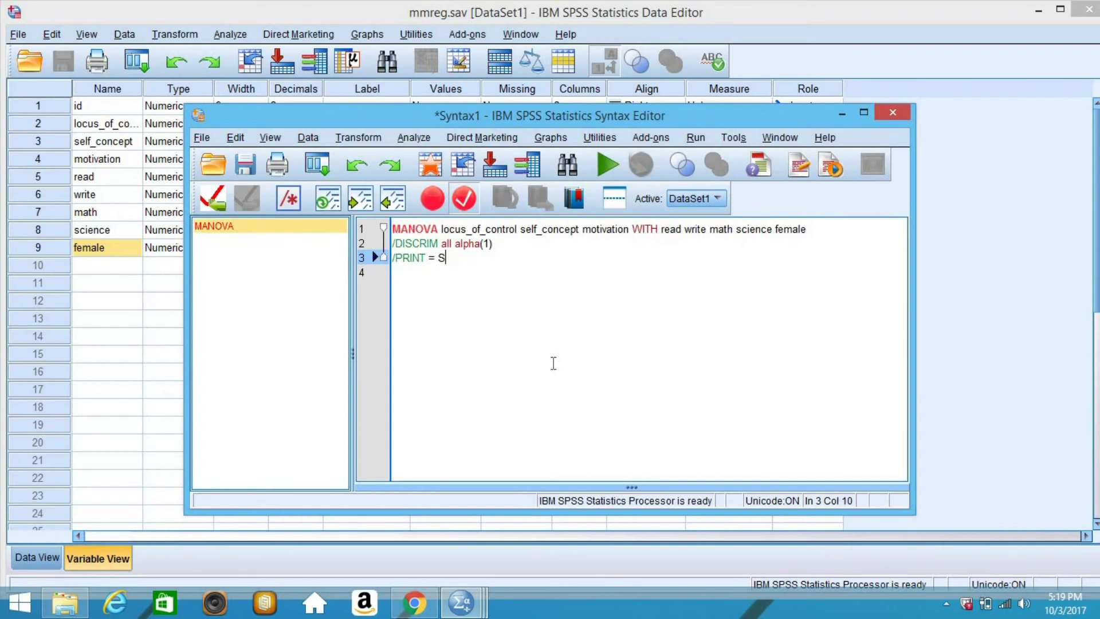
text(IGNIF)
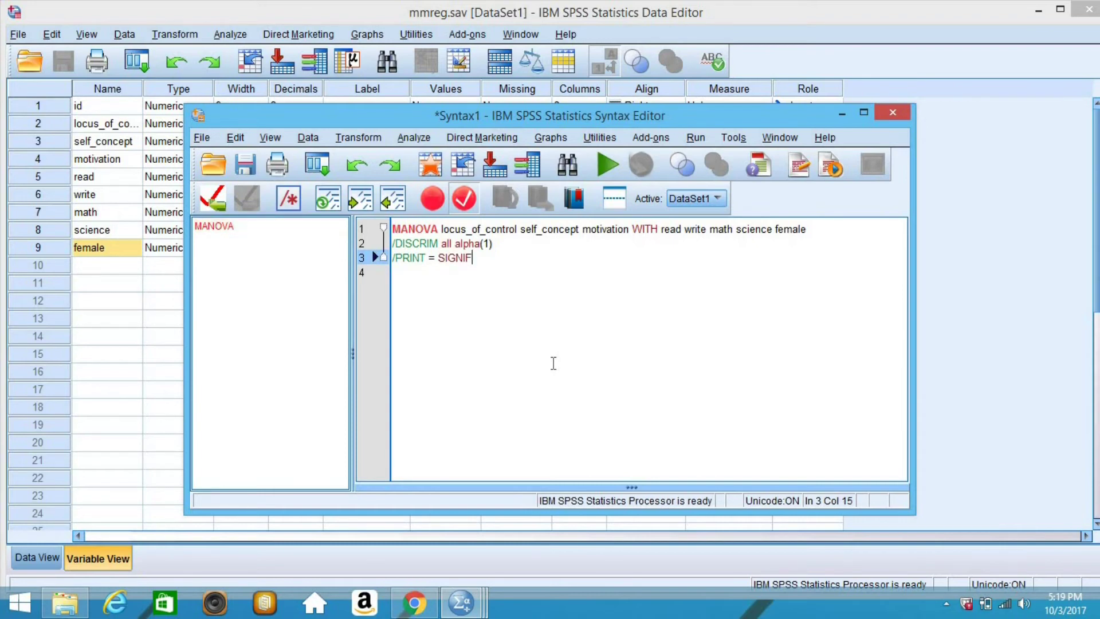
text((eigen dim))
key(Down)
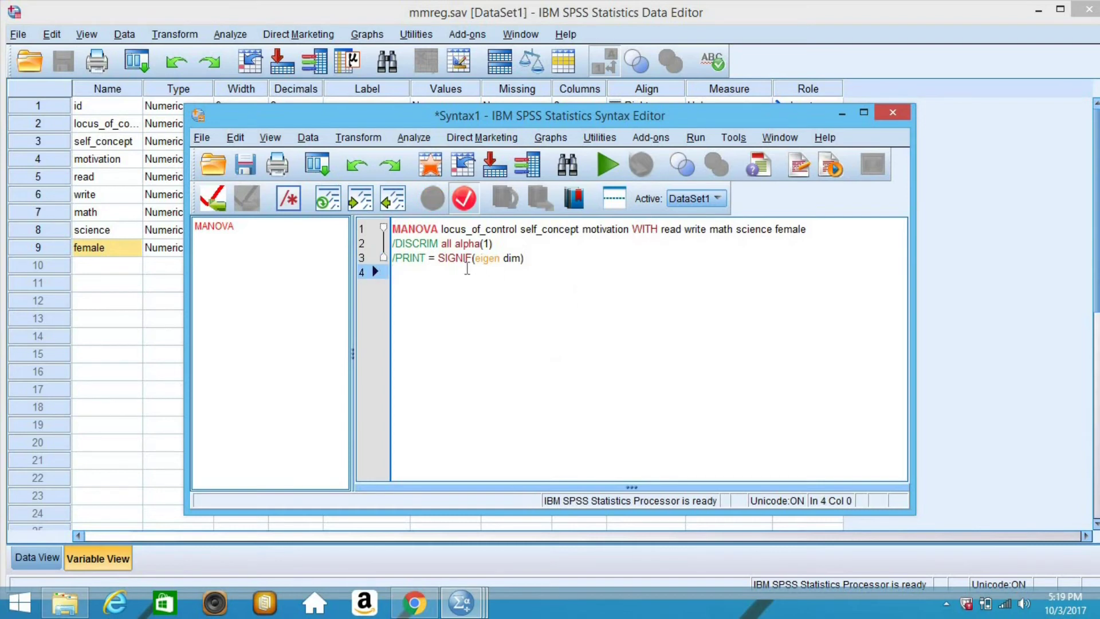
drag(467, 267, 381, 231)
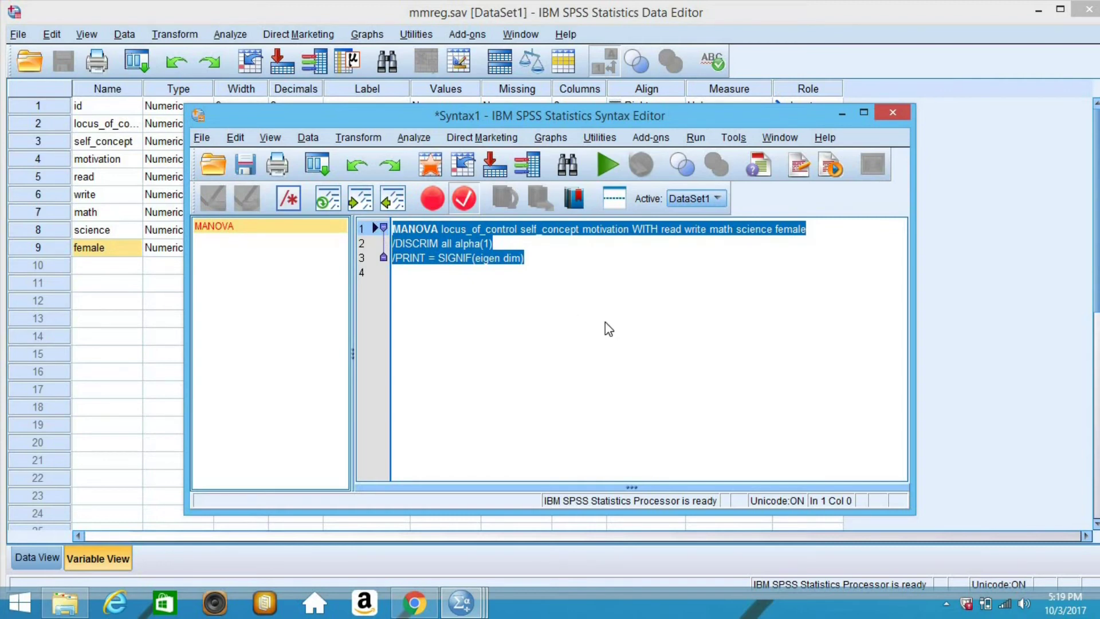
key(ctrl+r)
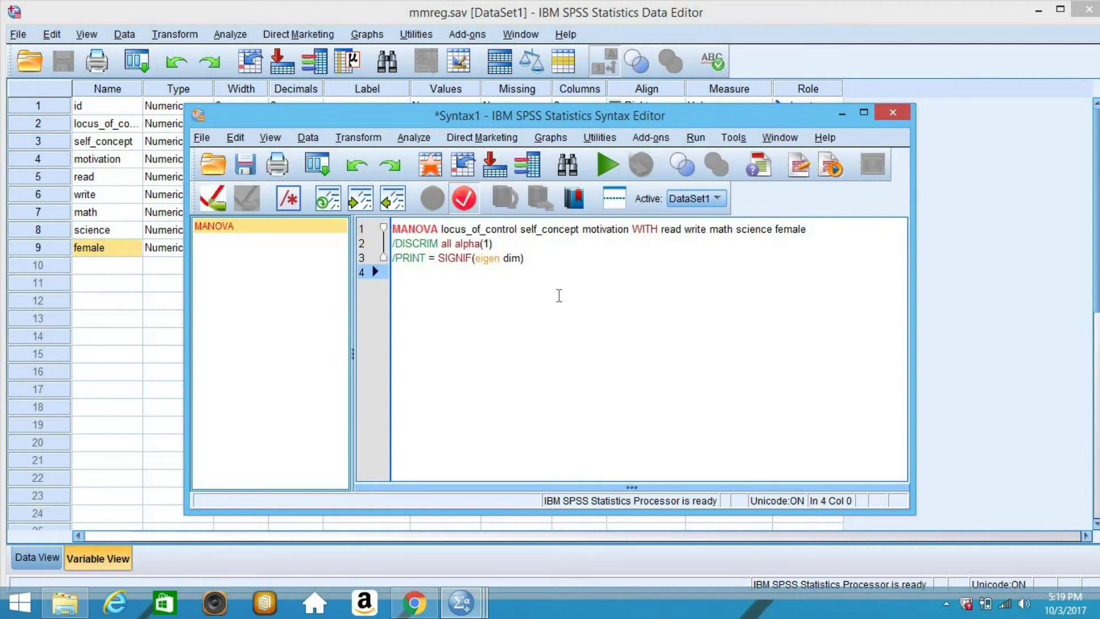
Reselect the three MANOVA lines and run them, producing output with 600 cases accepted
drag(489, 277, 383, 229)
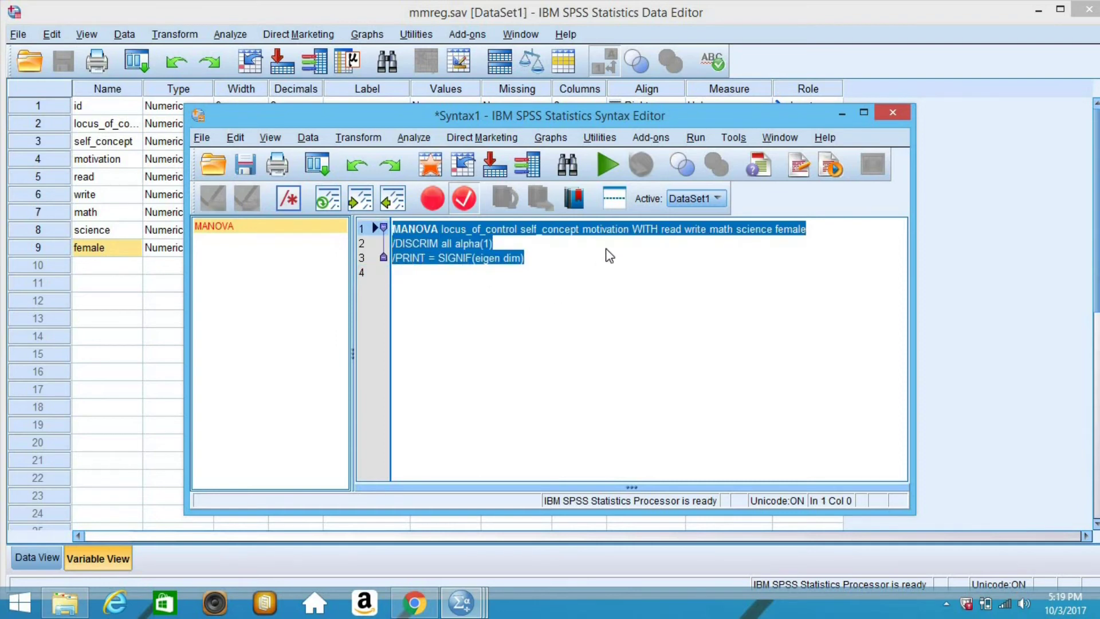
click(605, 165)
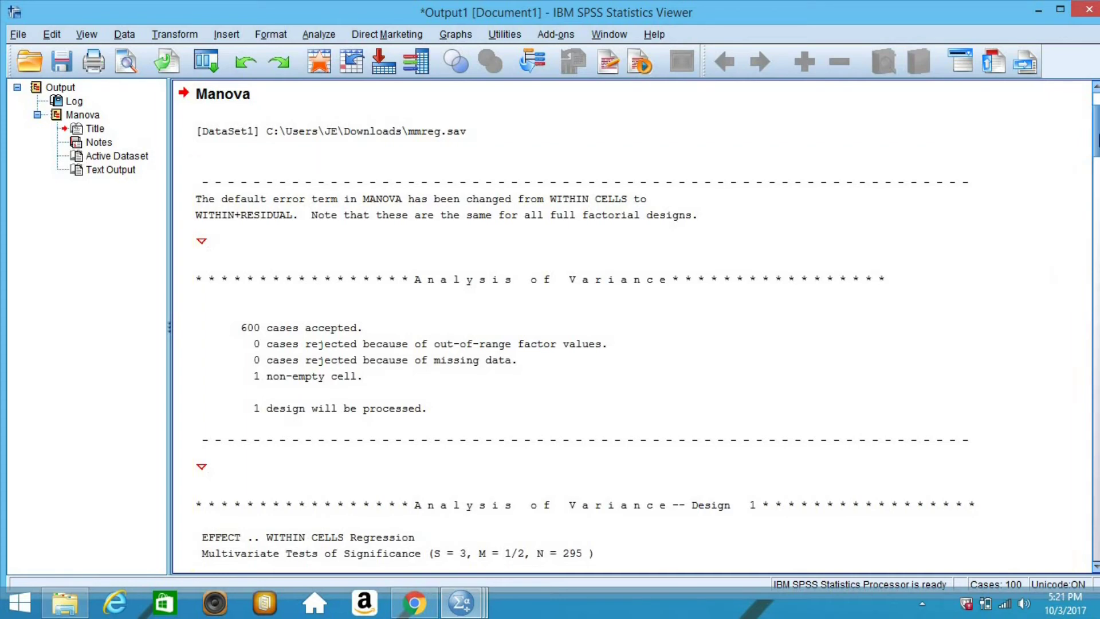
Scroll the output to the multivariate tests, eigenvalues and dimension reduction analysis (Wilks' lambda .75436)
drag(1097, 138, 1097, 187)
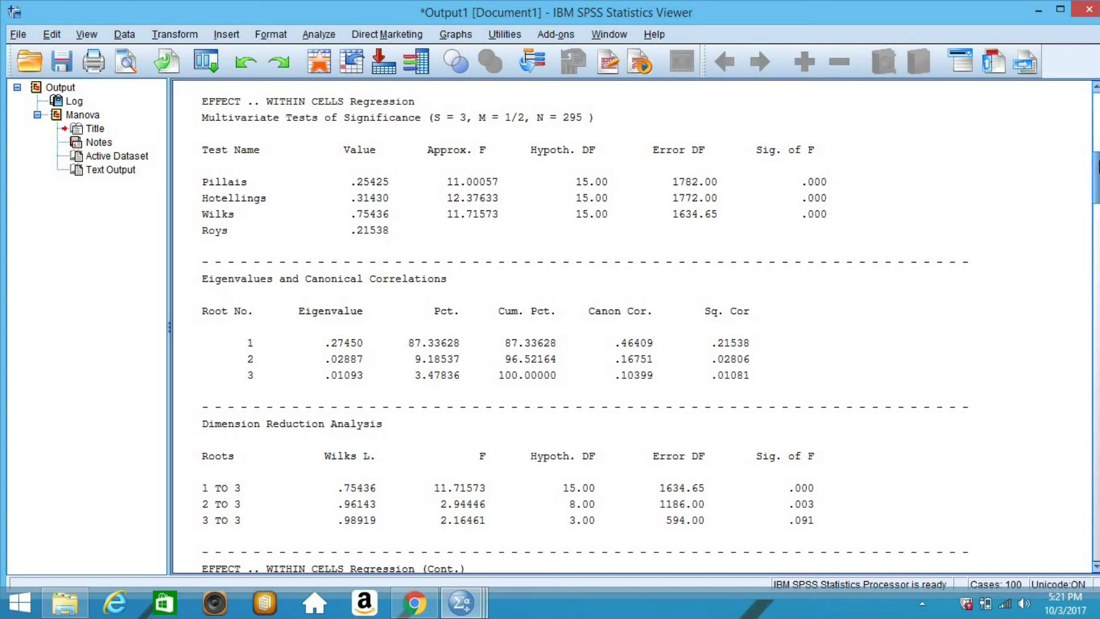
Scroll down to the raw and standardized canonical coefficients for the covariates
scroll(630, 327, down, 2)
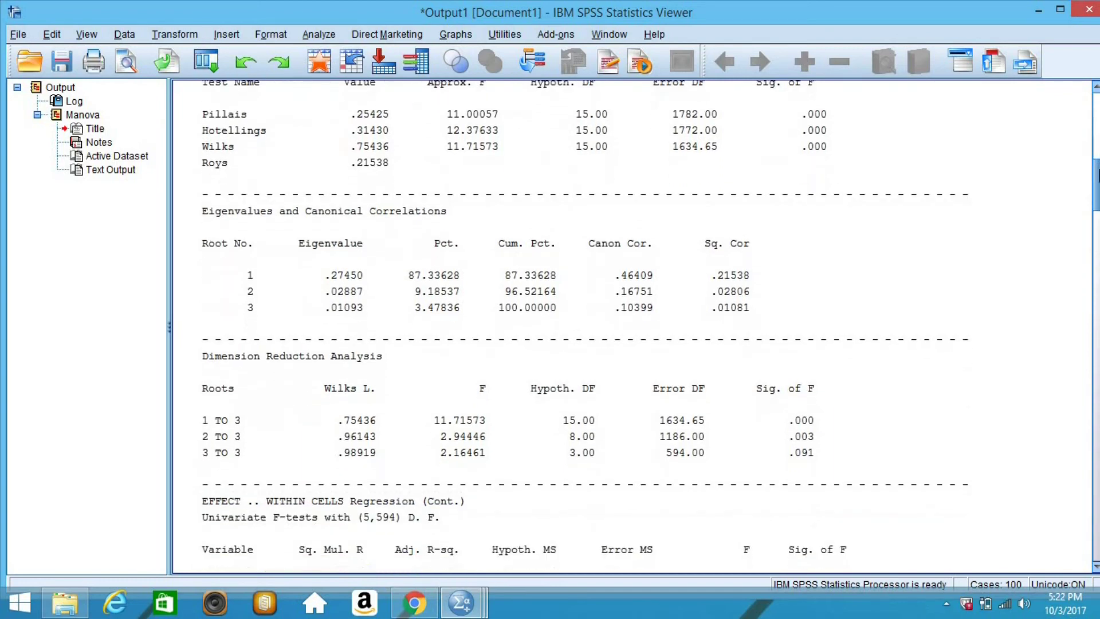
scroll(631, 327, up, 1)
scroll(631, 326, up, 1)
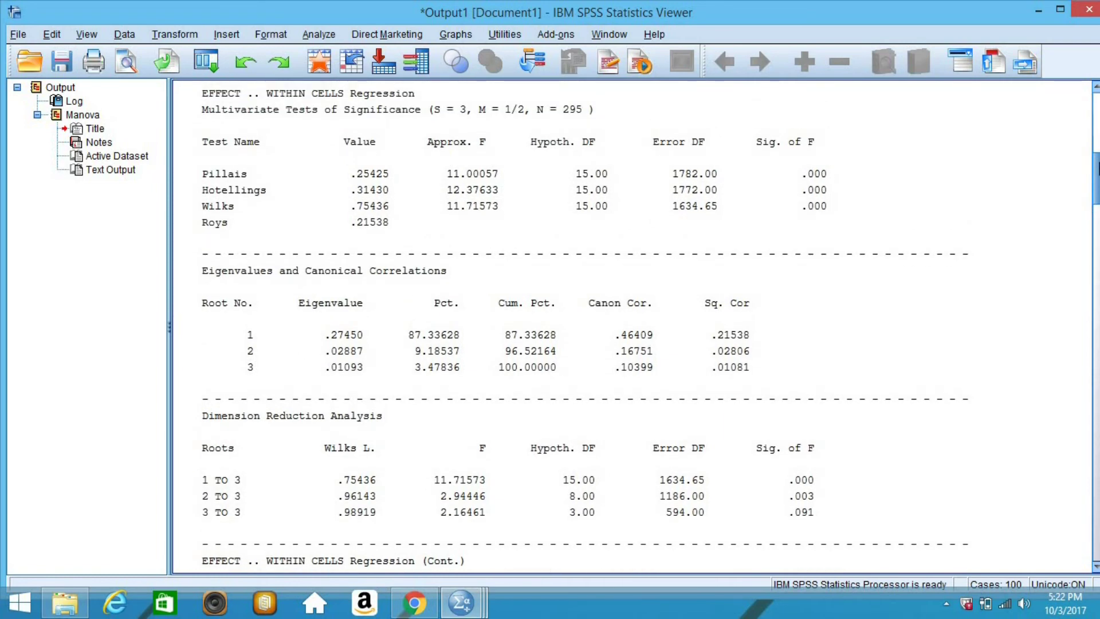
scroll(630, 327, up, 1)
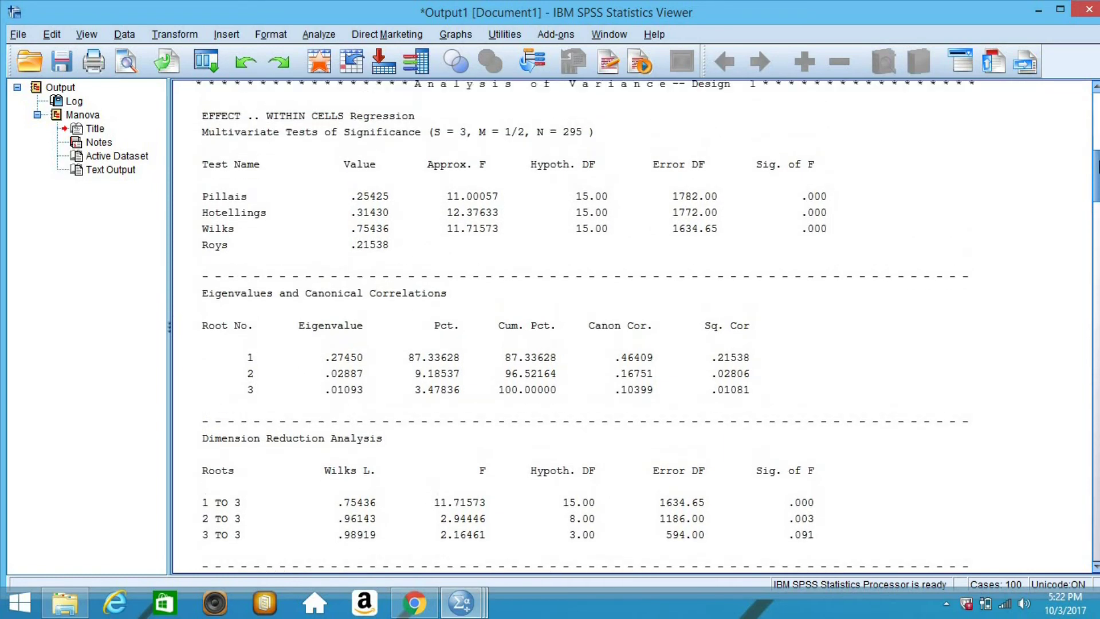
scroll(1098, 169, down, 4)
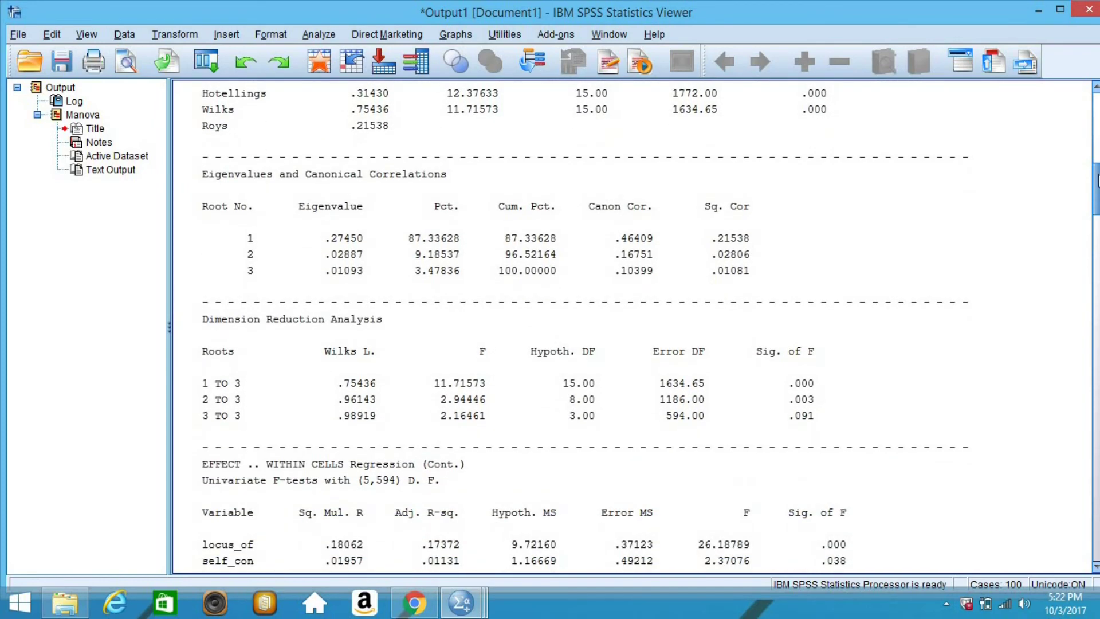
scroll(1097, 181, down, 1)
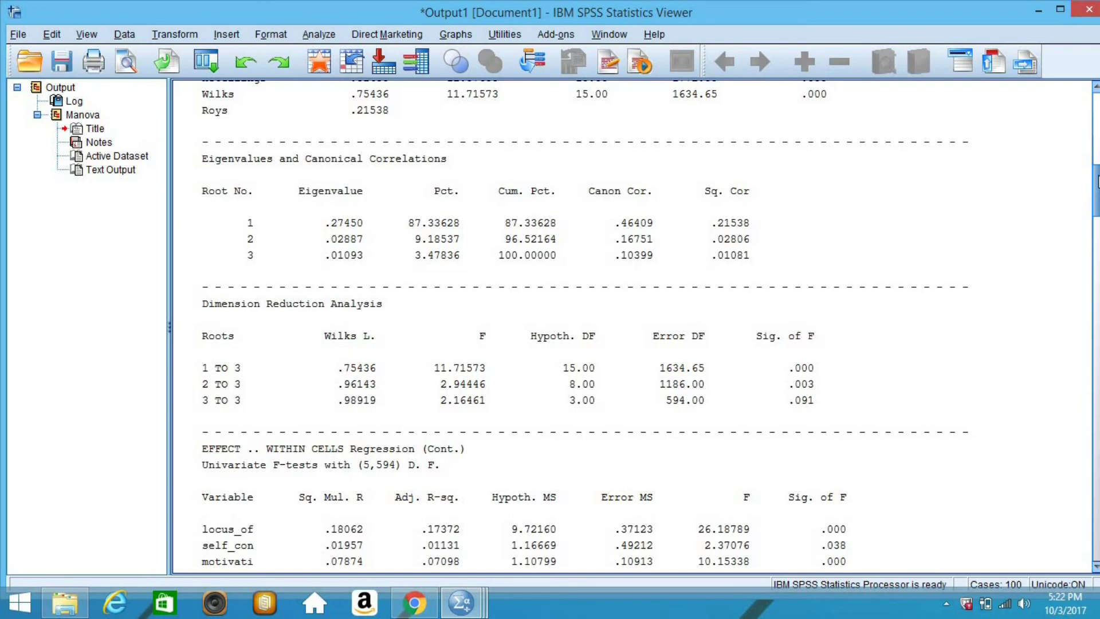
scroll(1097, 182, down, 1)
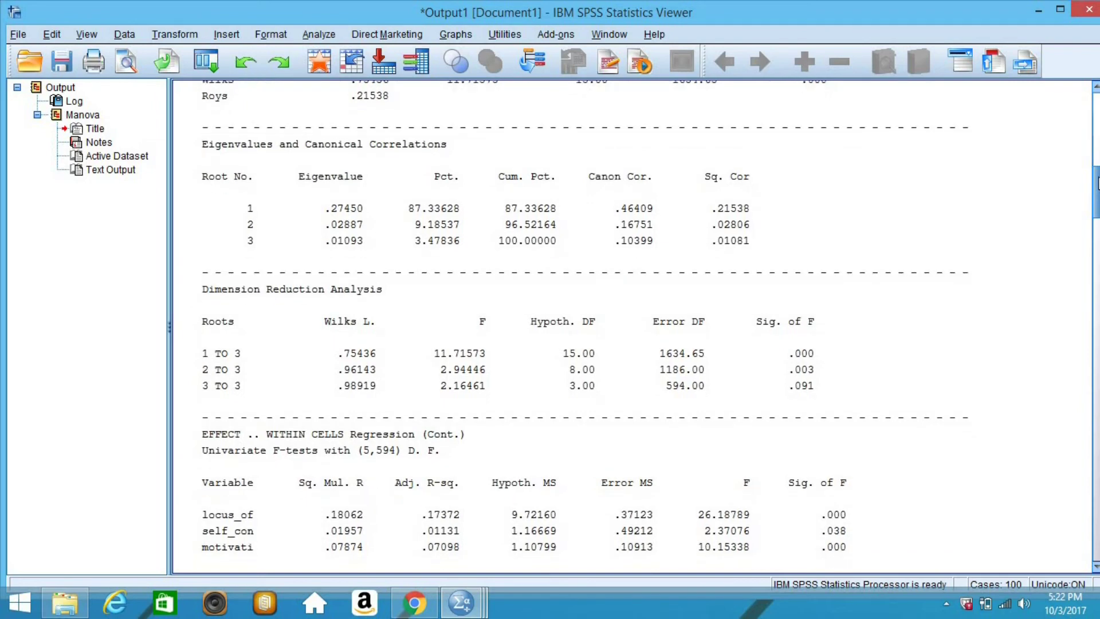
scroll(1097, 183, down, 1)
scroll(1097, 184, down, 1)
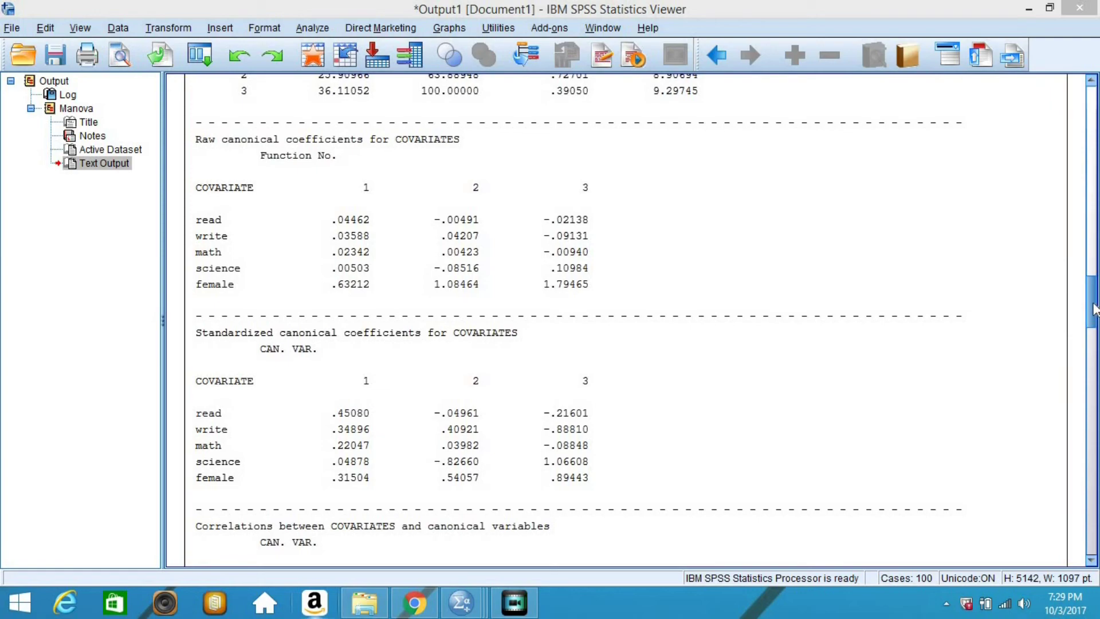
drag(1094, 309, 1095, 390)
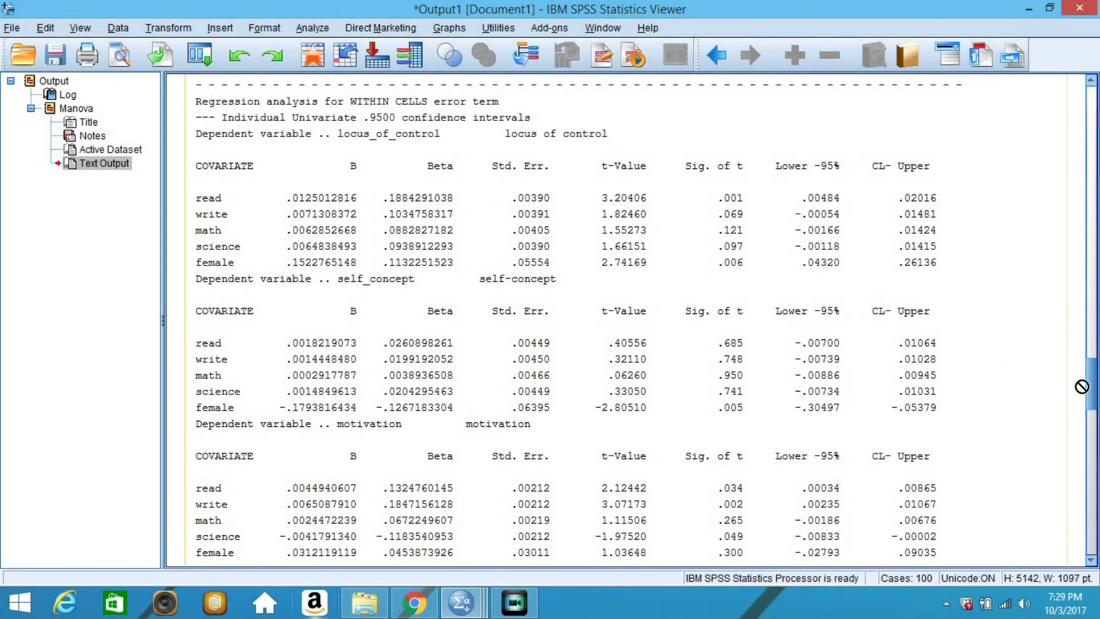
drag(1092, 389, 1068, 282)
scroll(1068, 283, up, 4)
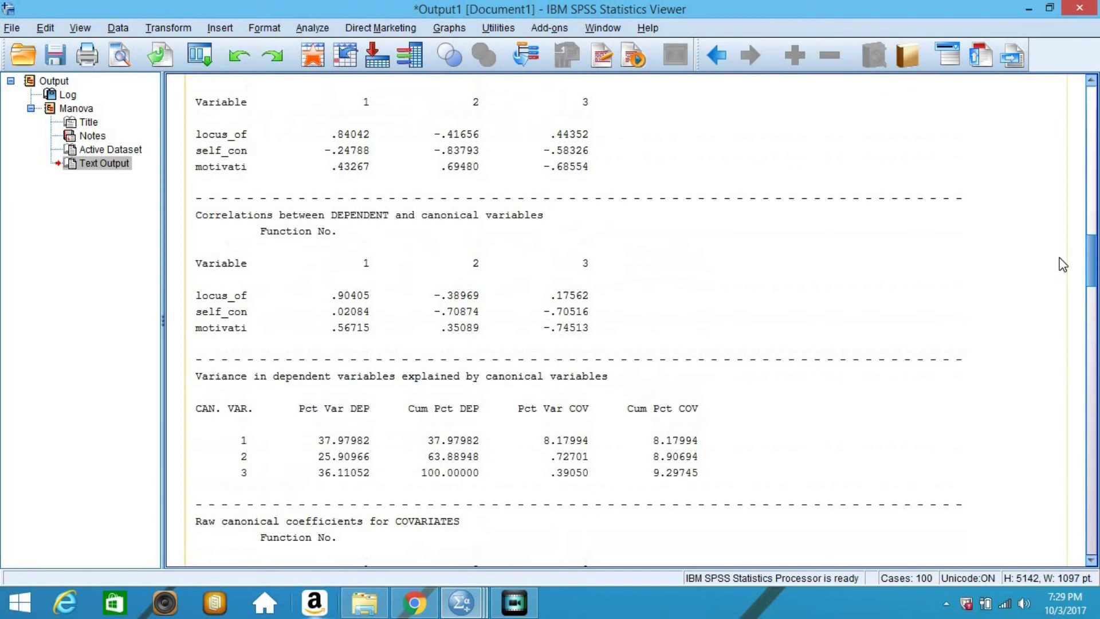
scroll(1062, 287, down, 8)
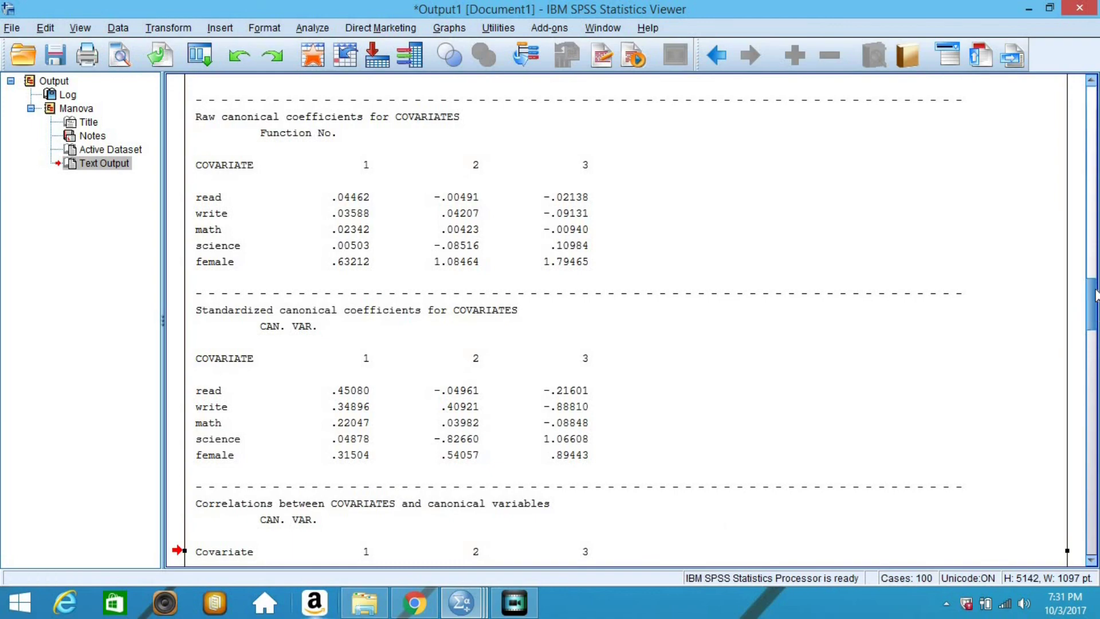
drag(1096, 313, 1097, 117)
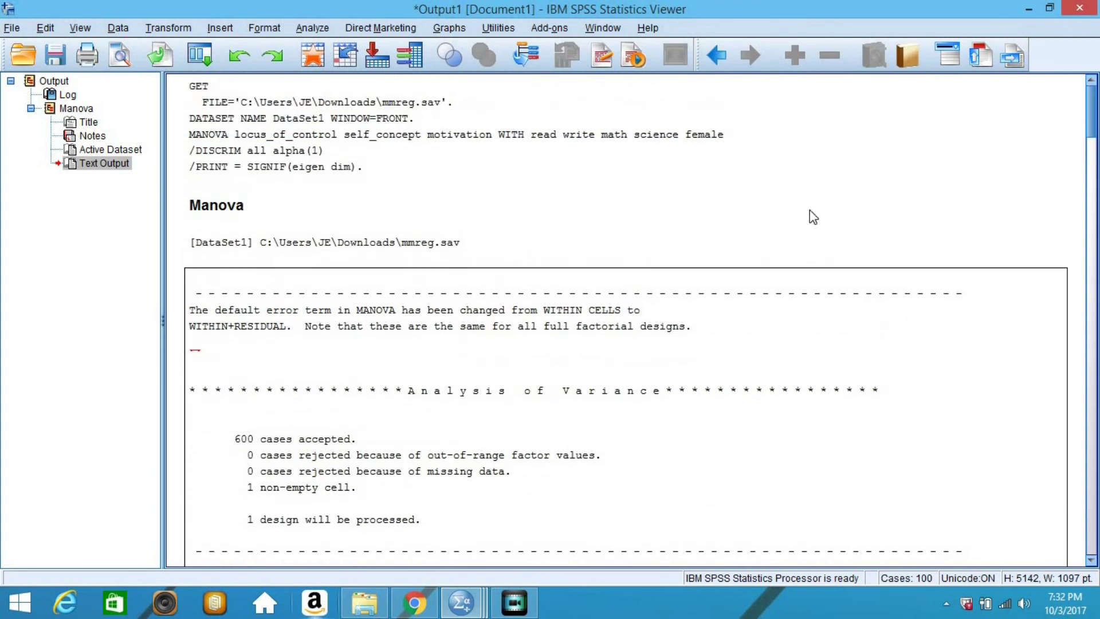